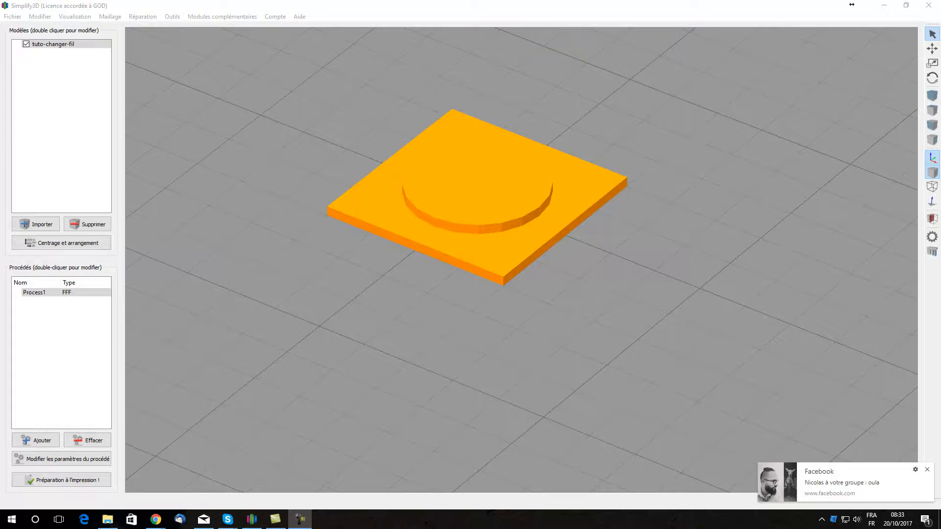
# Step: Dismiss the Facebook pop-up notifications covering the workspace and orbit the view around the plate model
pyautogui.click(927, 469)
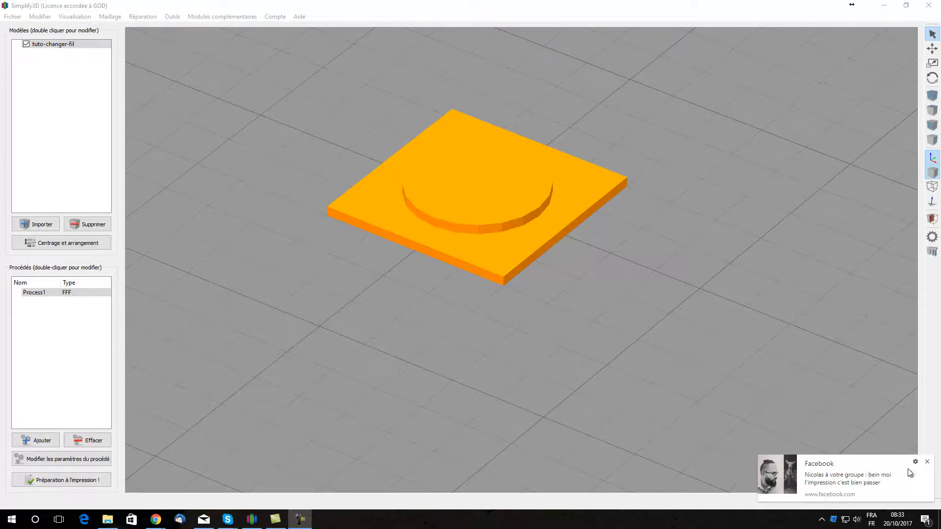
pyautogui.click(926, 463)
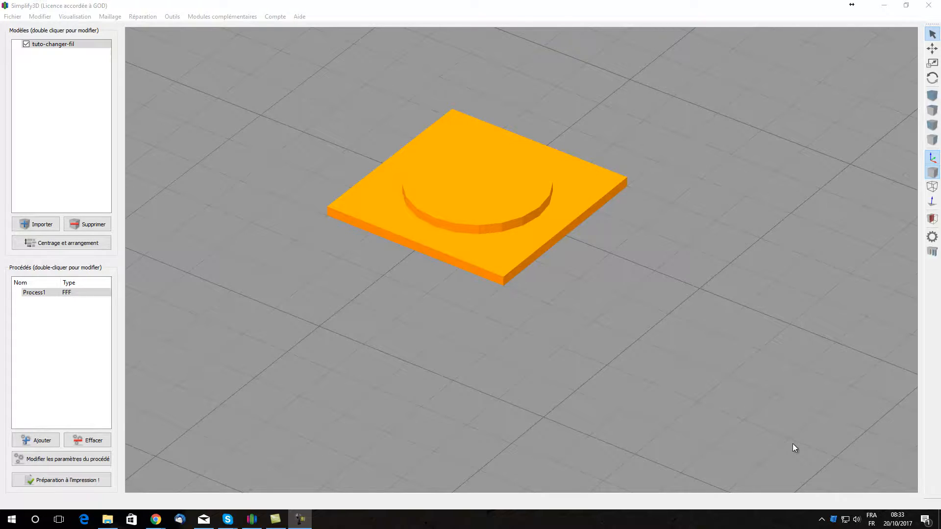
pyautogui.moveTo(674, 163); pyautogui.dragTo(612, 217)
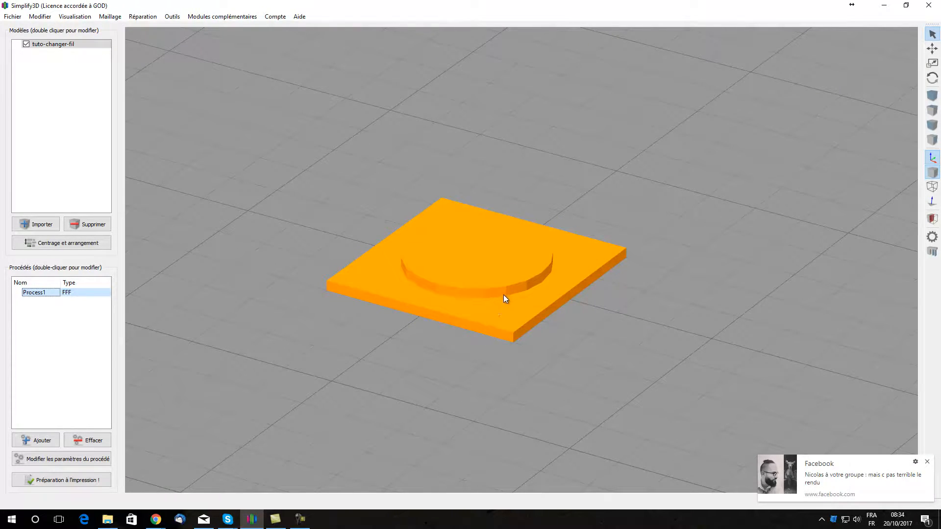
pyautogui.click(926, 461)
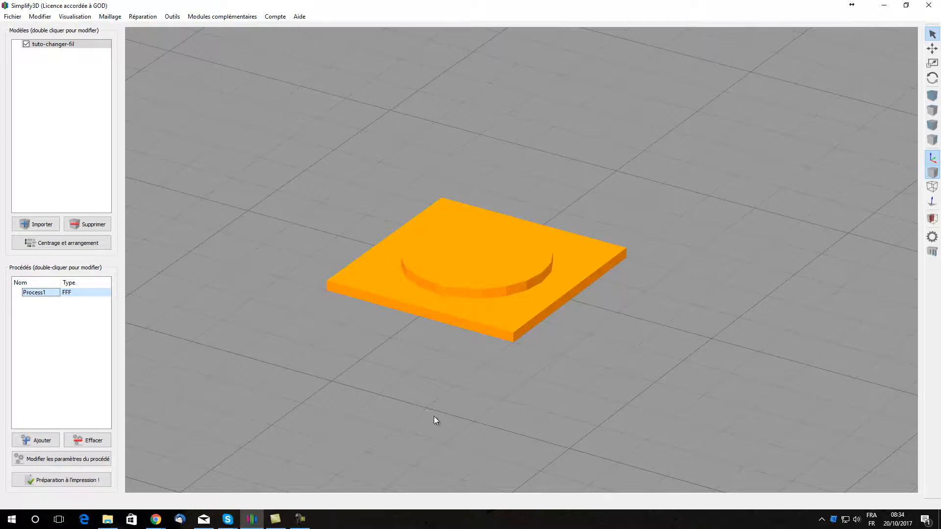
# Step: Set the primary layer height of Process1 to 0.2 mm and its outline/perimeter shells to 1
pyautogui.click(61, 460)
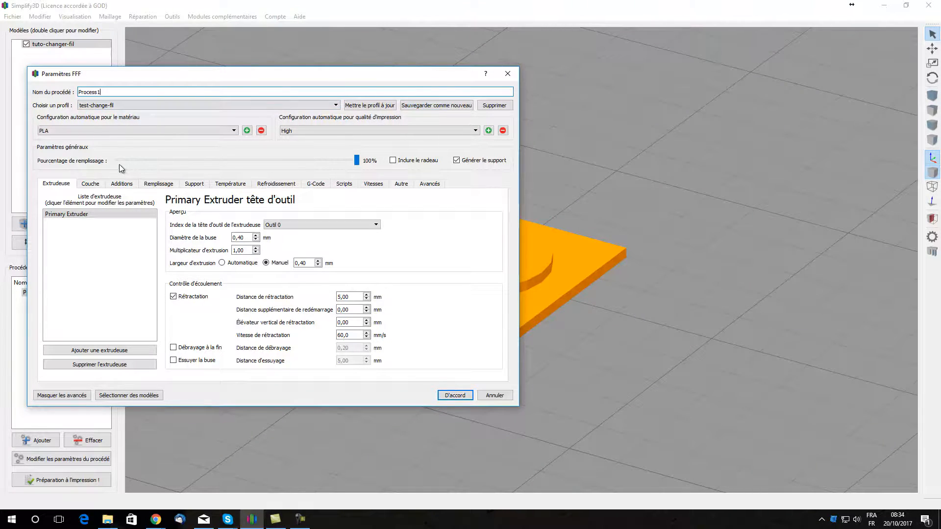
pyautogui.click(98, 183)
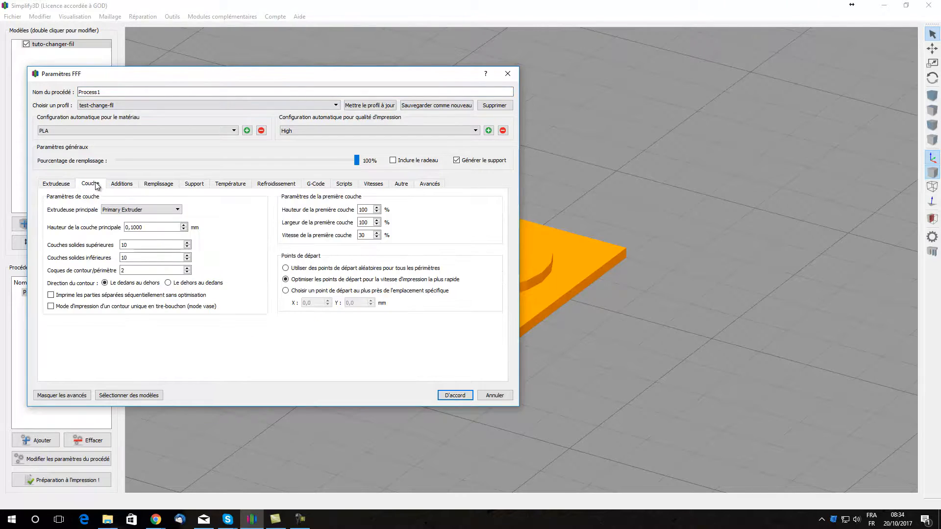
pyautogui.click(185, 226)
pyautogui.click(185, 225)
pyautogui.click(184, 226)
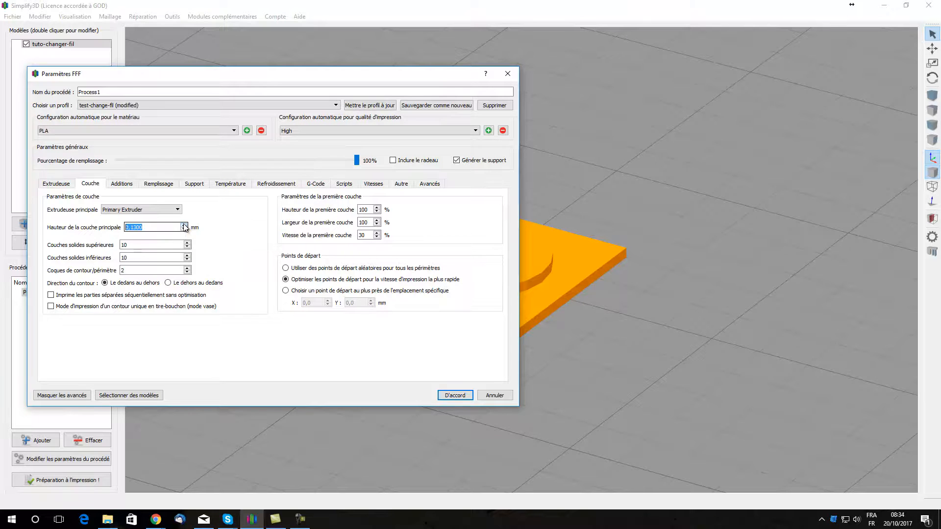
pyautogui.click(184, 225)
pyautogui.click(185, 225)
pyautogui.click(187, 272)
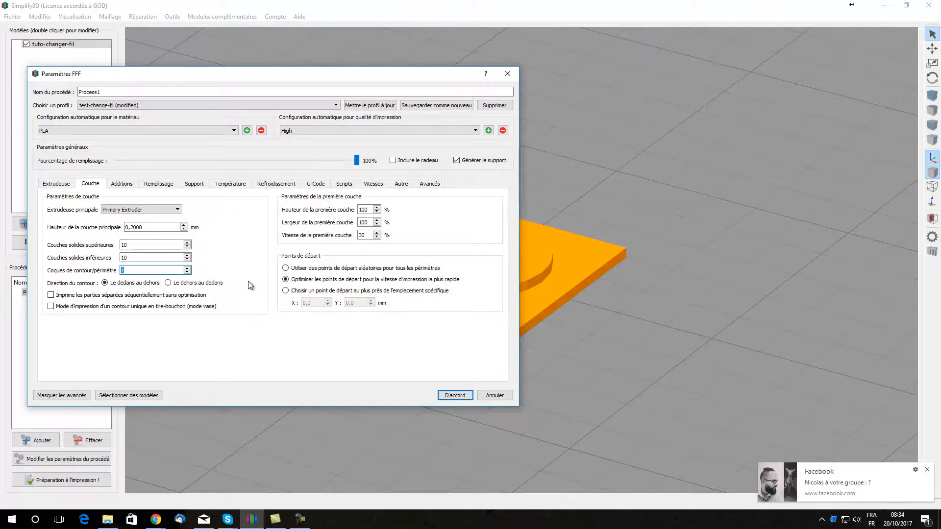
pyautogui.click(927, 471)
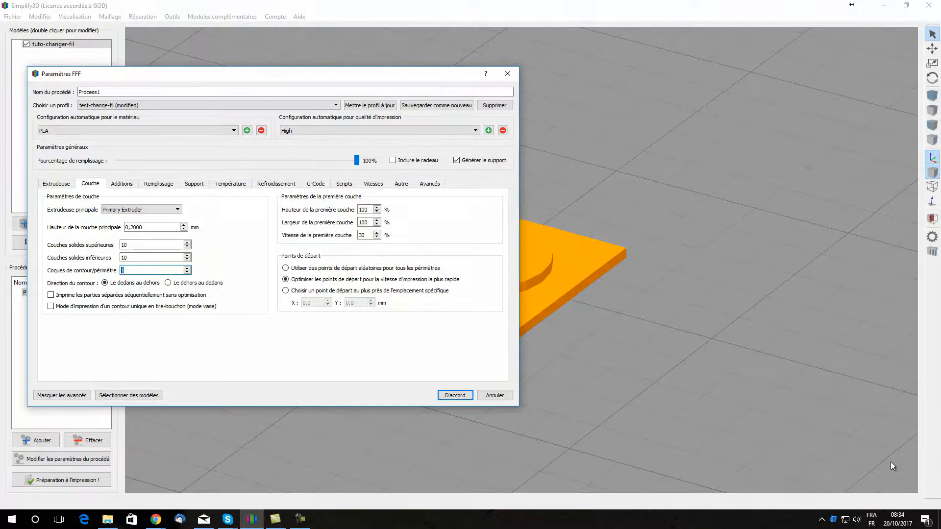
# Step: Check the additions and infill settings and turn off support material generation
pyautogui.click(122, 184)
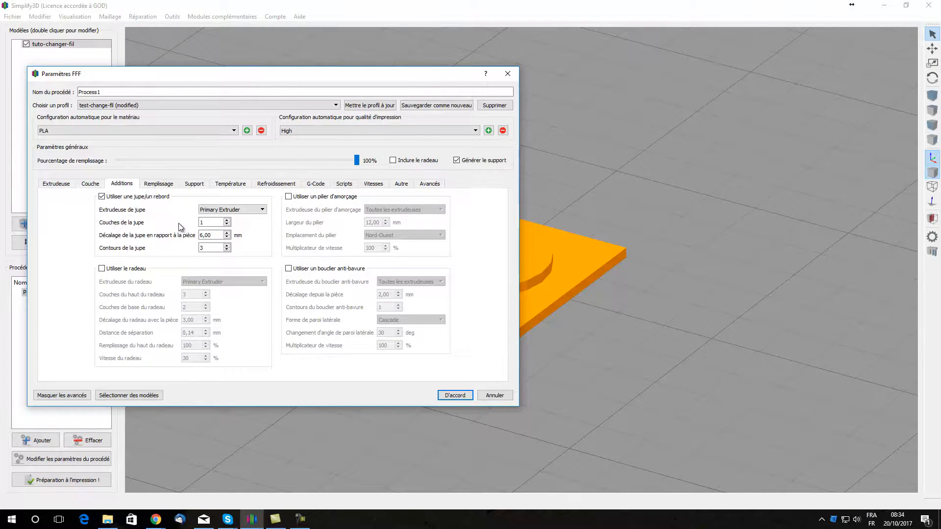
pyautogui.click(157, 184)
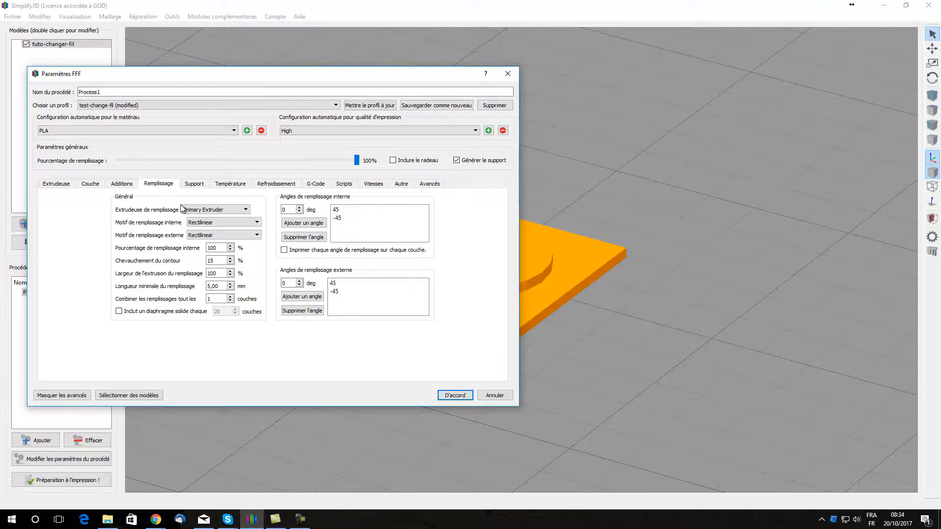
pyautogui.click(195, 184)
pyautogui.click(124, 211)
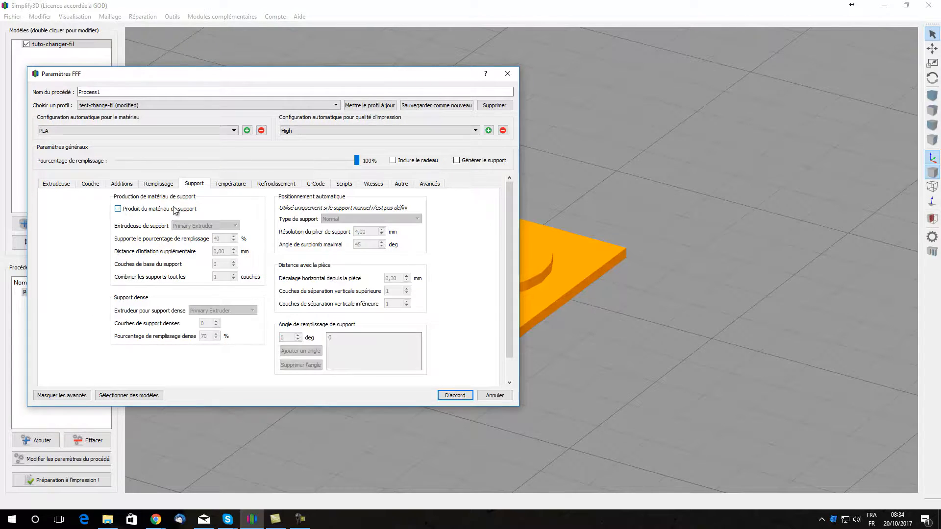
# Step: Set the Primary Extruder temperature setpoint for layer 1 to 205 °C
pyautogui.click(232, 185)
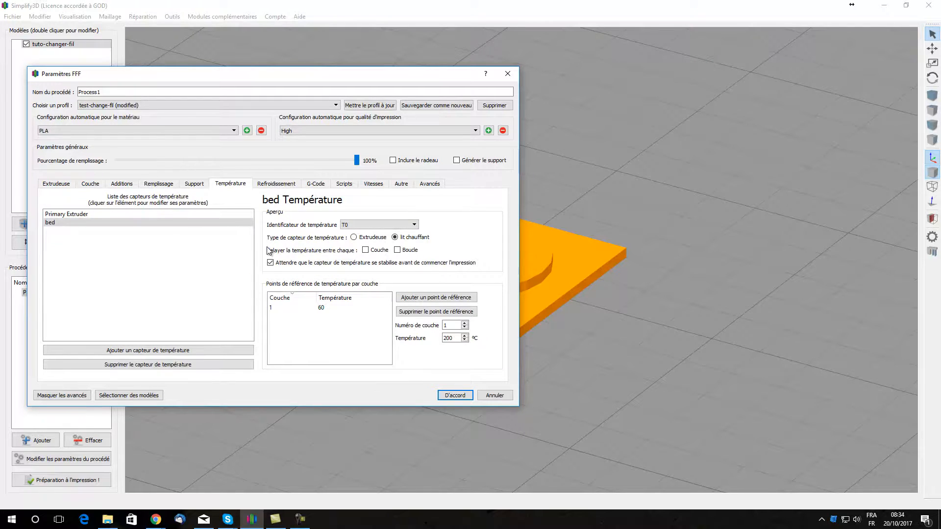
pyautogui.click(142, 213)
pyautogui.click(328, 307)
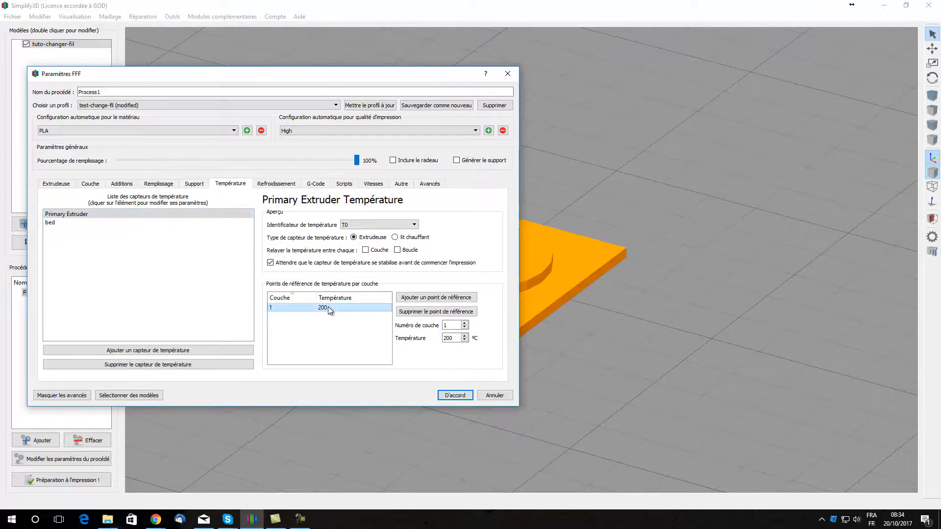
pyautogui.doubleClick(331, 306)
pyautogui.write('205')
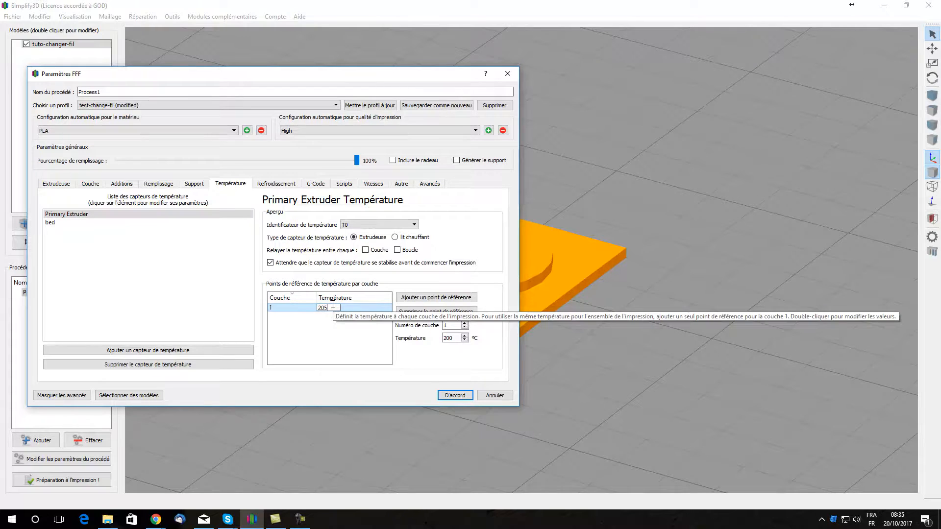
pyautogui.press('Return')
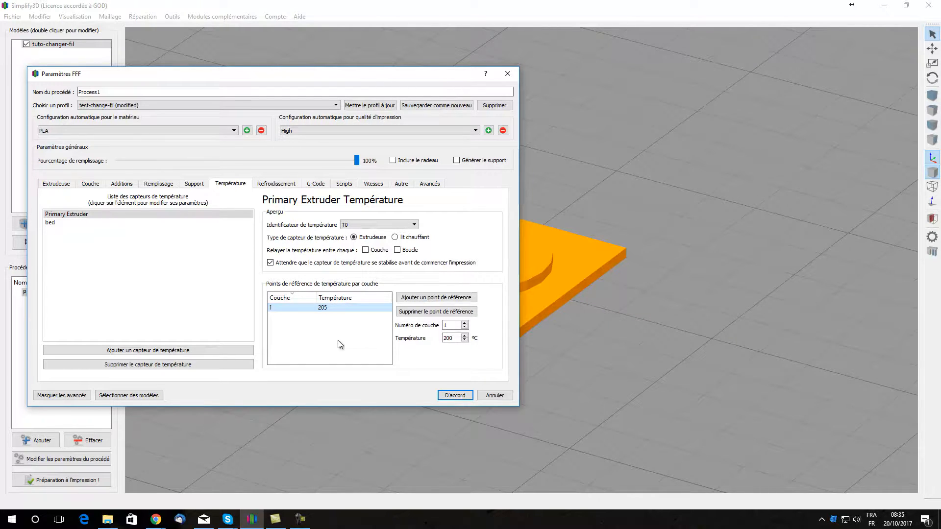
# Step: Review the cooling, G-code, speed and script settings, including the post-processing commands, and accept the process settings
pyautogui.click(277, 183)
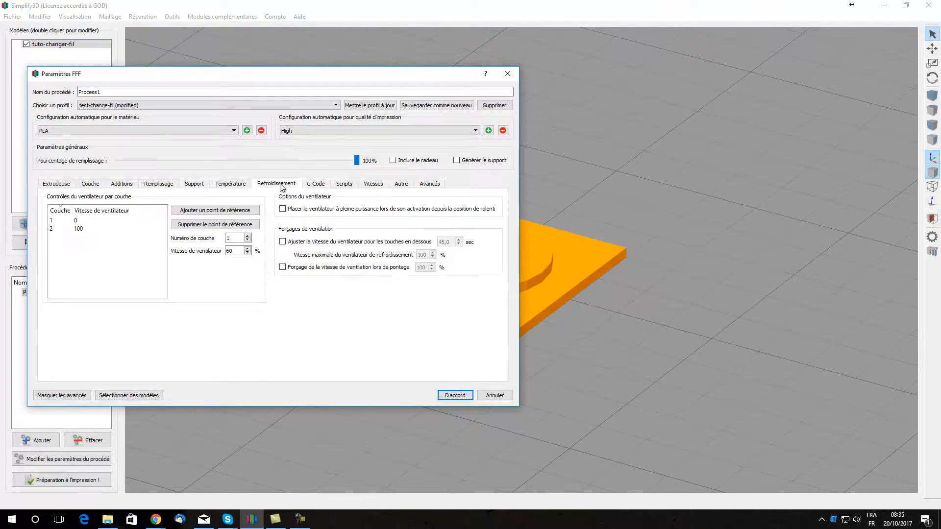
pyautogui.click(324, 187)
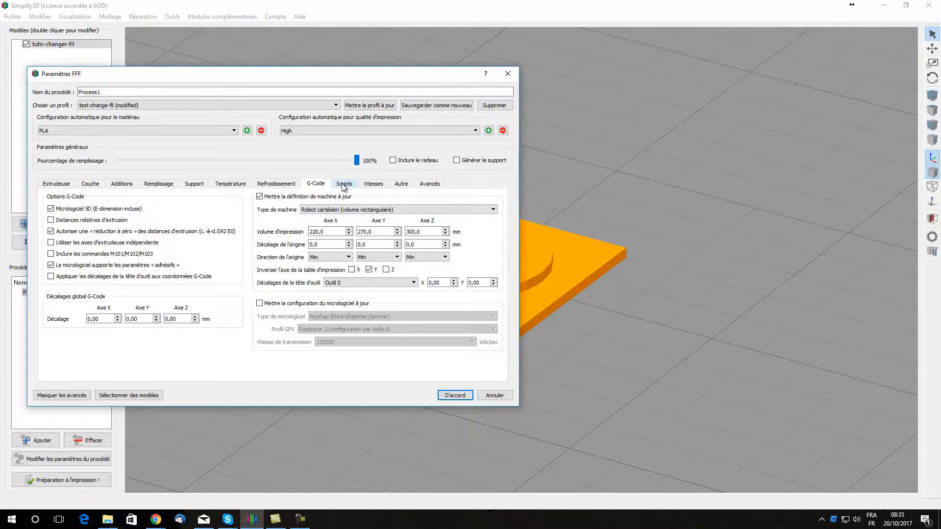
pyautogui.click(381, 185)
pyautogui.click(342, 184)
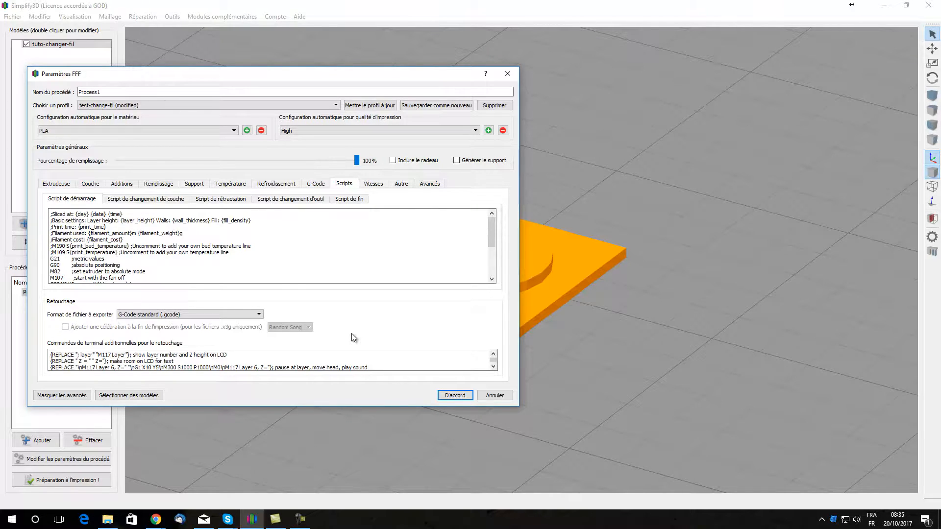
pyautogui.click(493, 354)
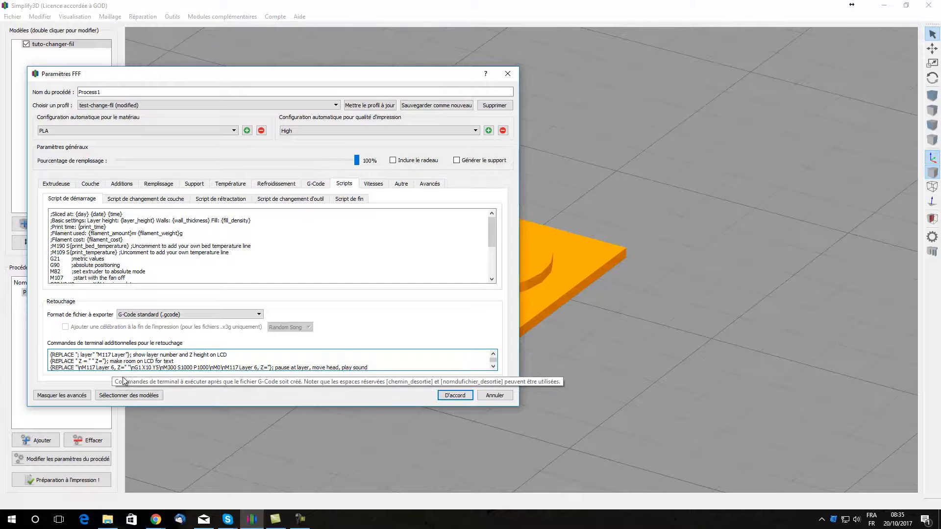
pyautogui.click(455, 395)
# Step: Preview the sliced print, lowering the highest displayed layer to 4 and raising it to 6 to find where the disc starts
pyautogui.click(67, 480)
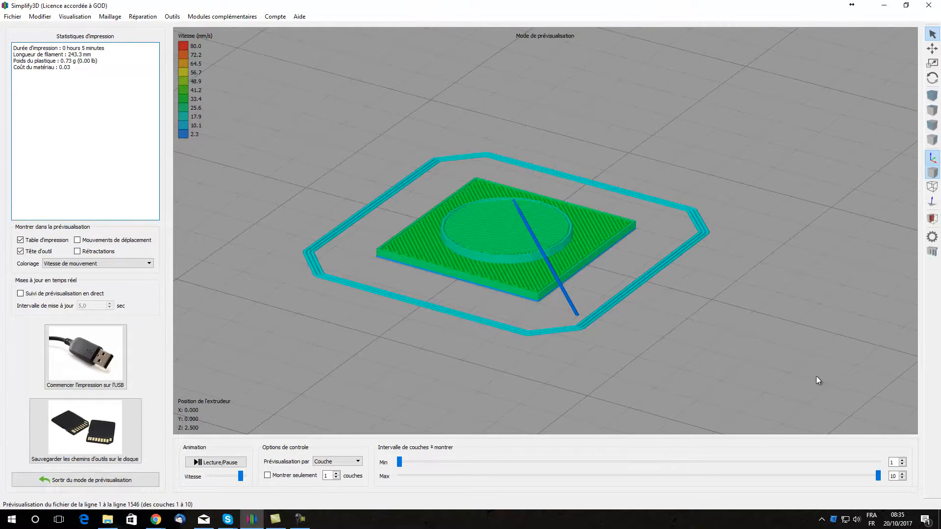
pyautogui.click(902, 478)
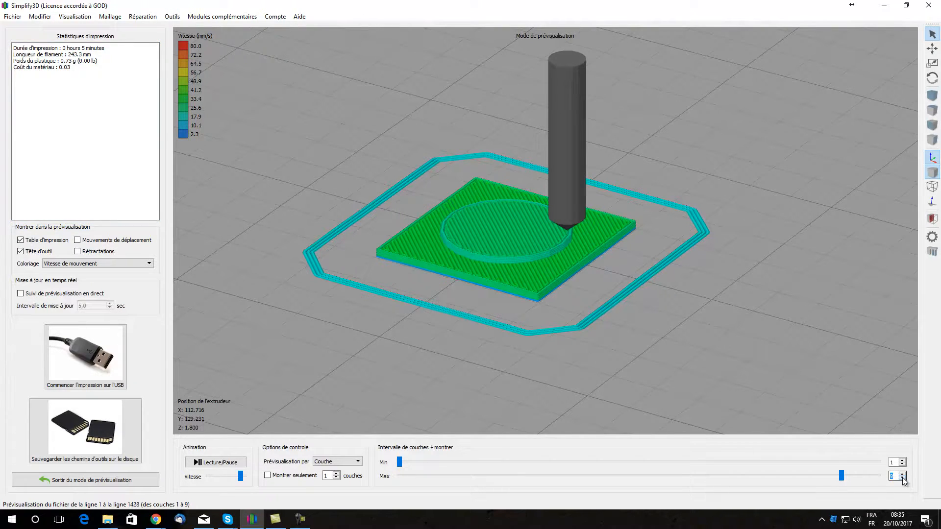
pyautogui.click(902, 478)
pyautogui.click(902, 478)
pyautogui.click(902, 479)
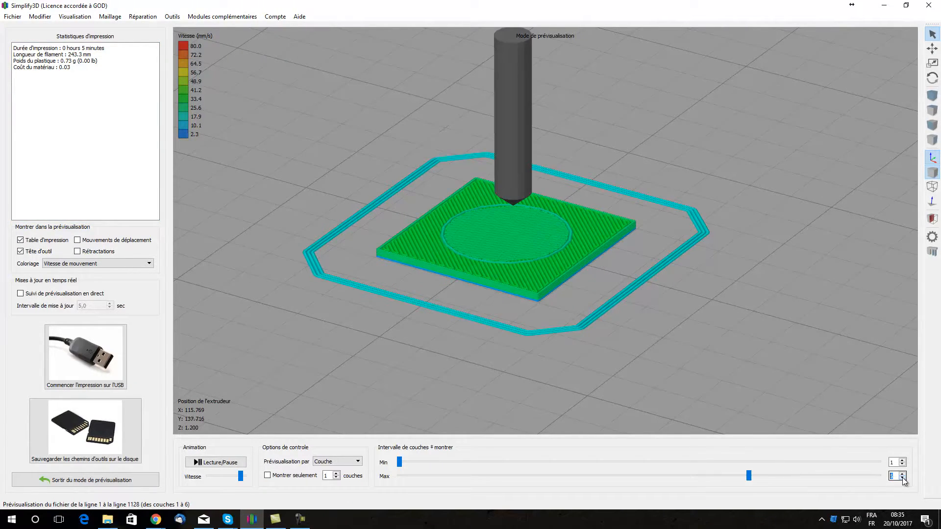
pyautogui.click(902, 478)
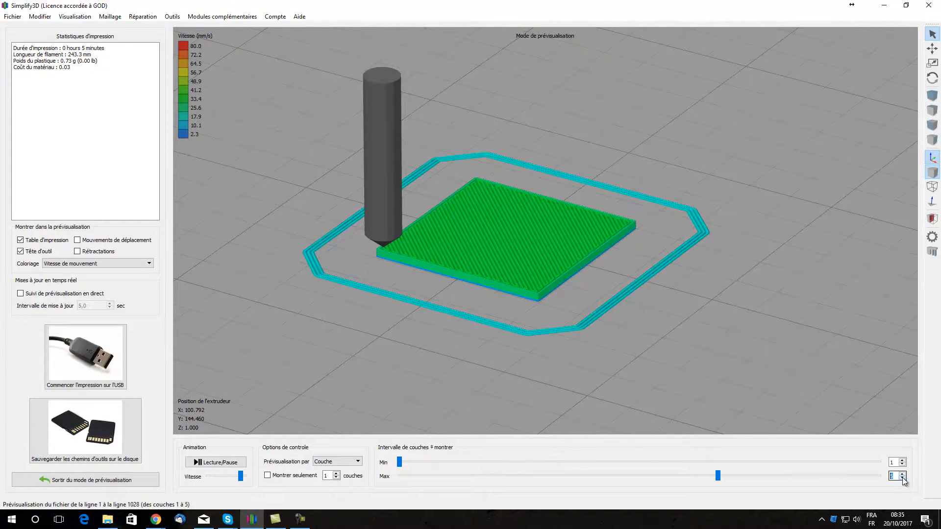
pyautogui.click(903, 479)
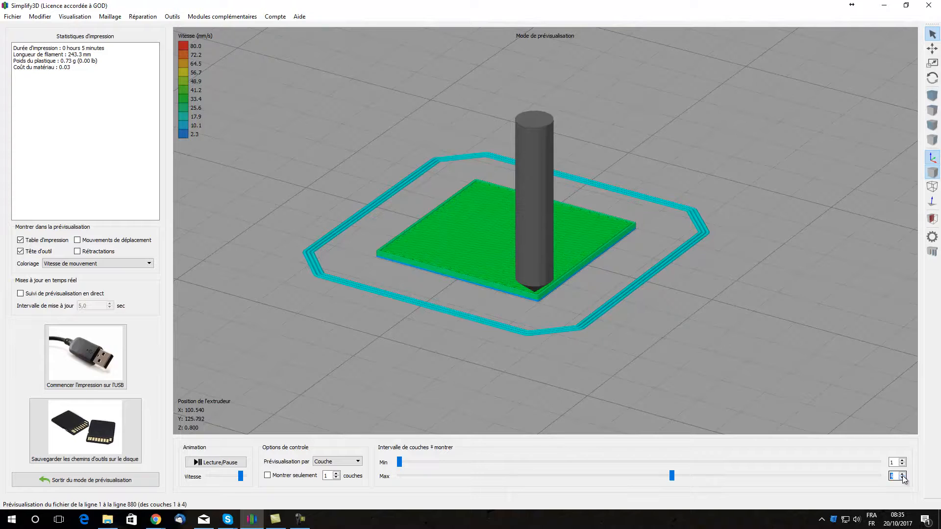
pyautogui.click(902, 474)
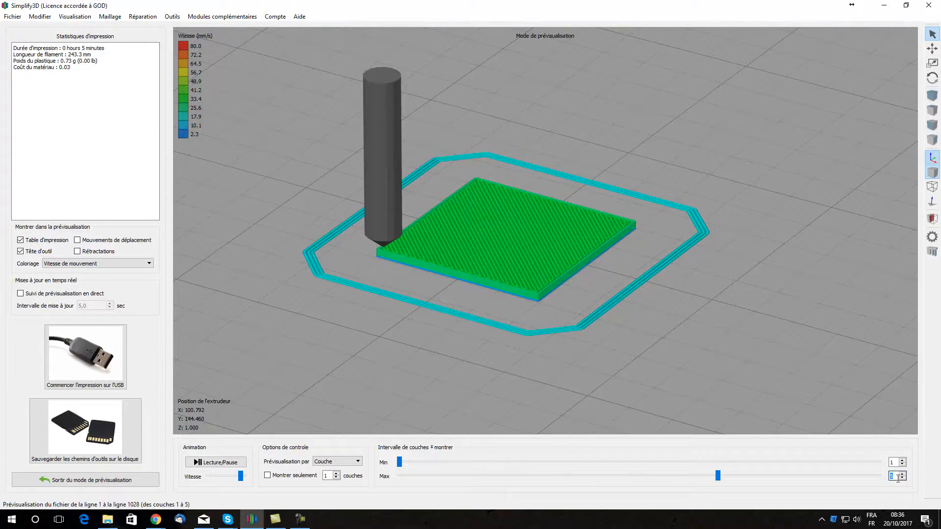
pyautogui.click(903, 473)
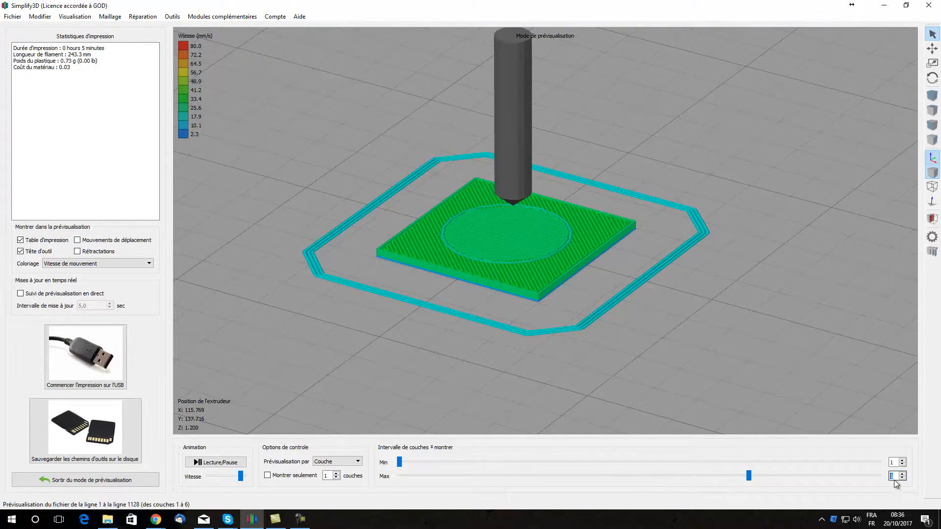
pyautogui.click(894, 461)
pyautogui.click(109, 483)
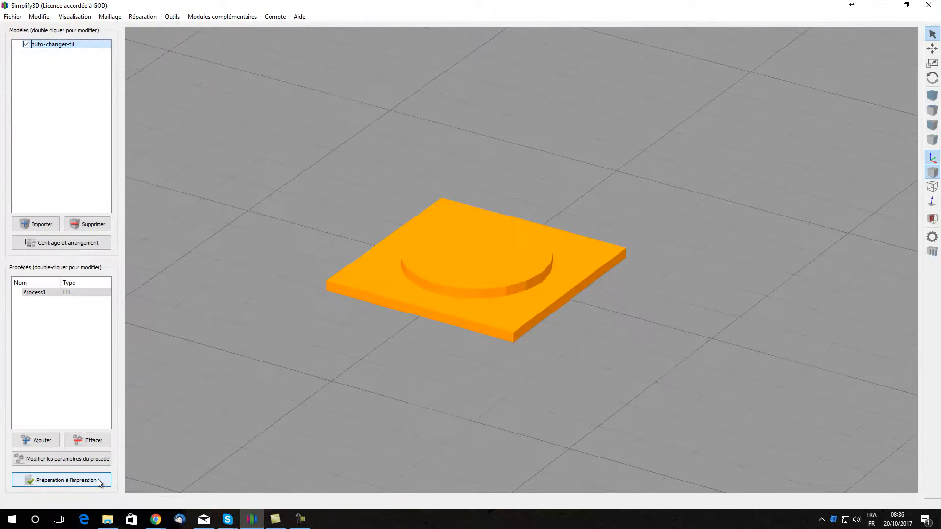
# Step: In the process's post-processing commands, change both layer numbers of the pause-at-layer REPLACE line to 52
pyautogui.click(69, 460)
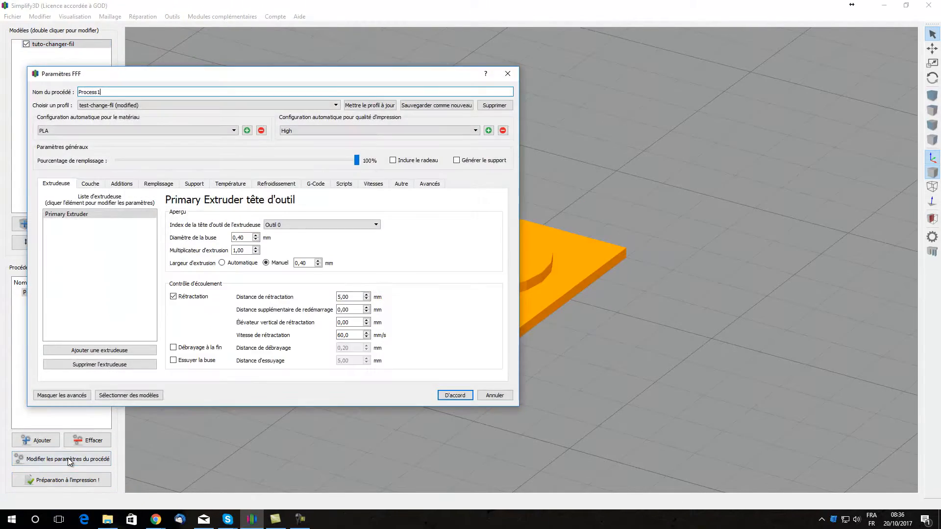
pyautogui.click(345, 185)
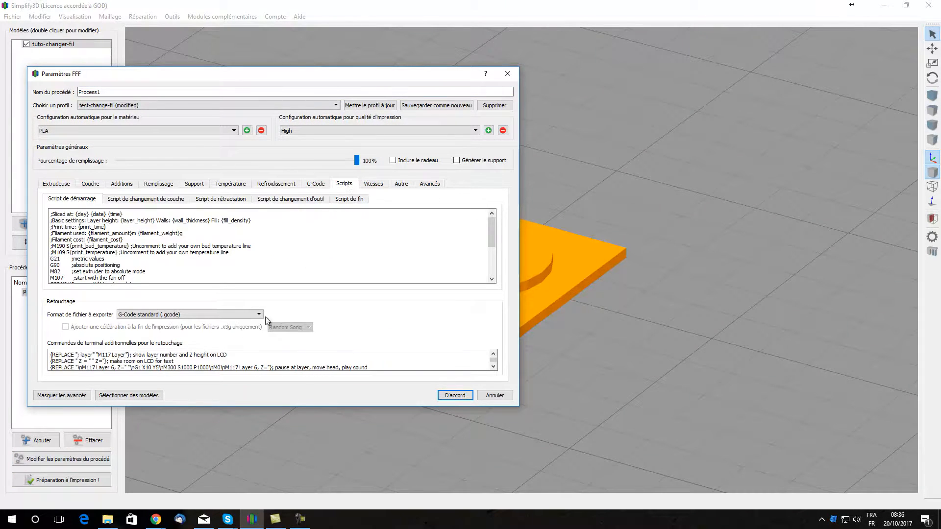
pyautogui.click(115, 368)
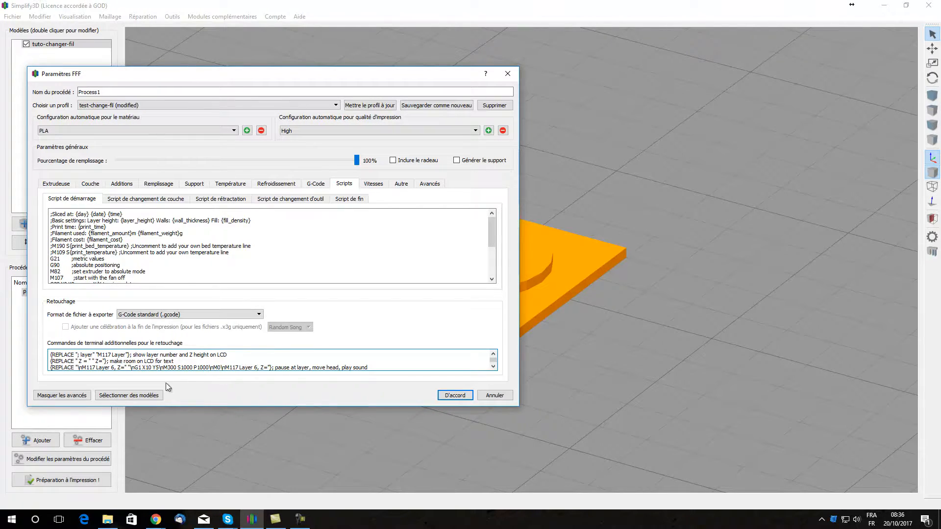
pyautogui.click(111, 368)
pyautogui.press('Delete')
pyautogui.write('52')
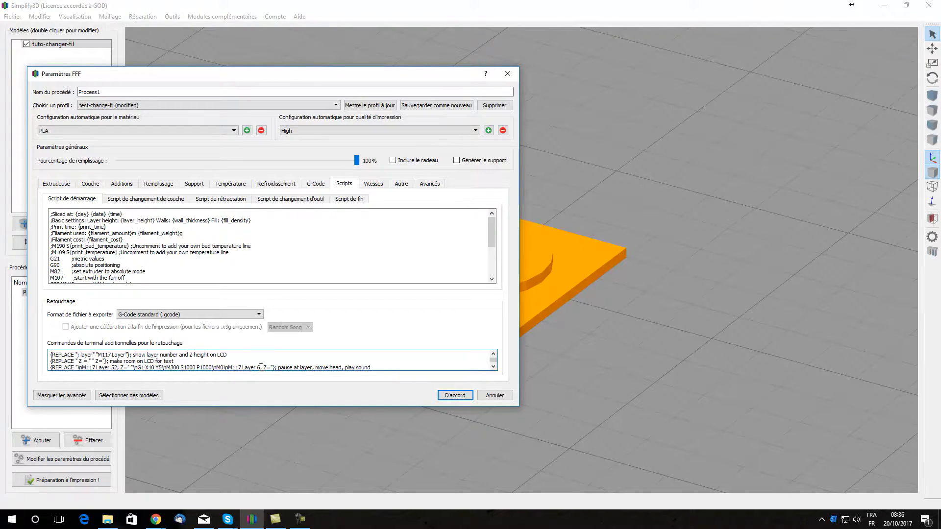
pyautogui.press('Delete')
pyautogui.write('52')
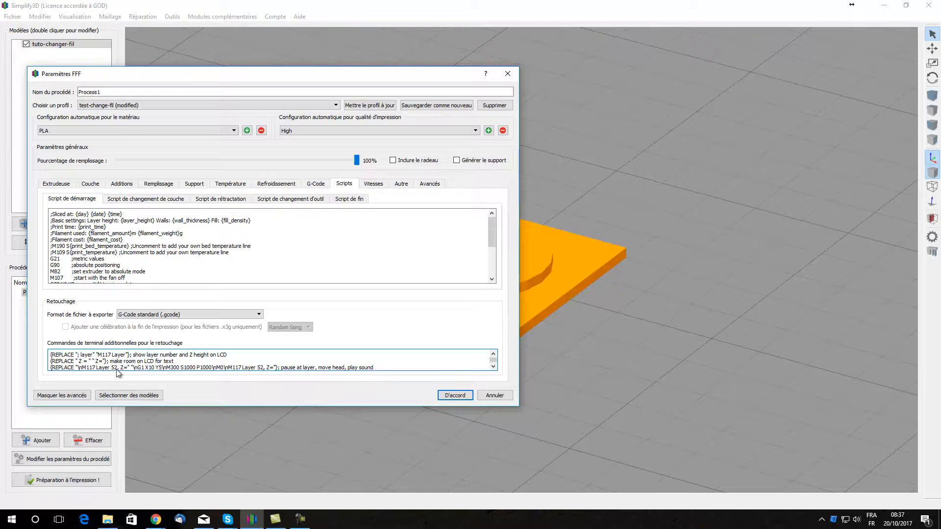
# Step: Set both layer numbers of the pause-at-layer REPLACE line to 6 and accept the process settings
pyautogui.press('BackSpace')
pyautogui.press('BackSpace')
pyautogui.write('6')
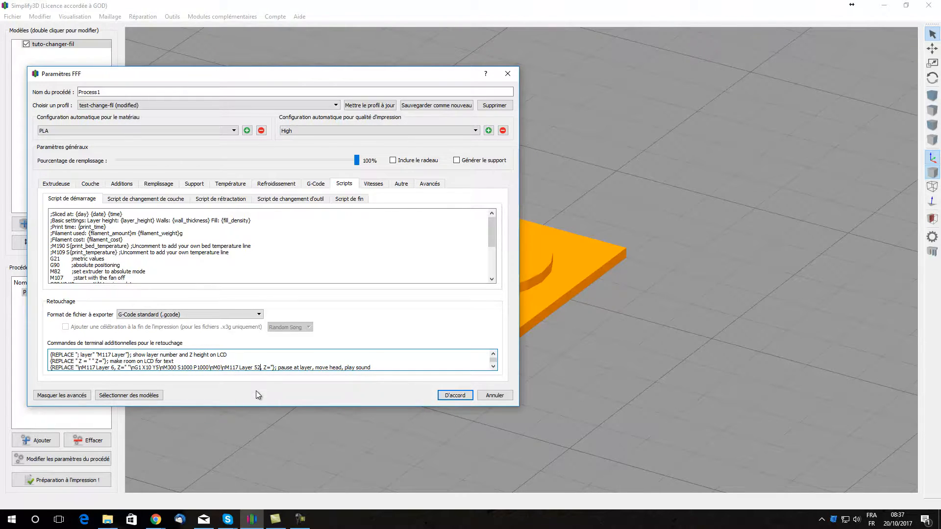
pyautogui.press('BackSpace')
pyautogui.press('BackSpace')
pyautogui.write('6')
pyautogui.click(455, 396)
# Step: Preview the sliced print, lowering the highest displayed layer to 5 and raising it to 6 to check where the disc starts
pyautogui.click(71, 481)
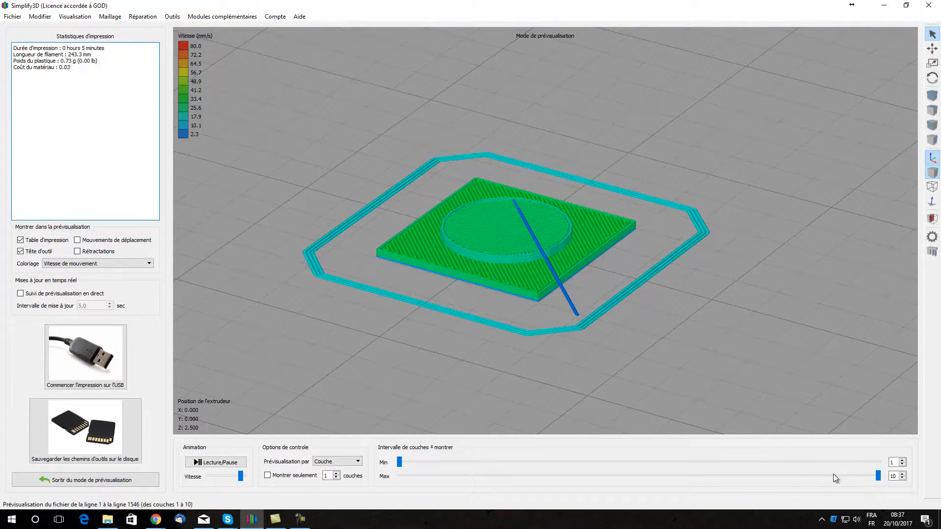
pyautogui.click(902, 478)
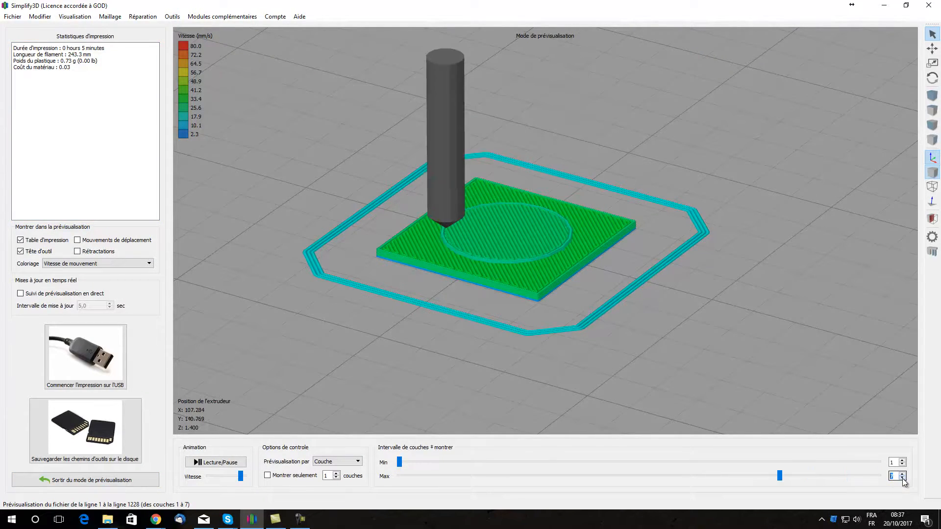
pyautogui.click(902, 478)
pyautogui.click(902, 478)
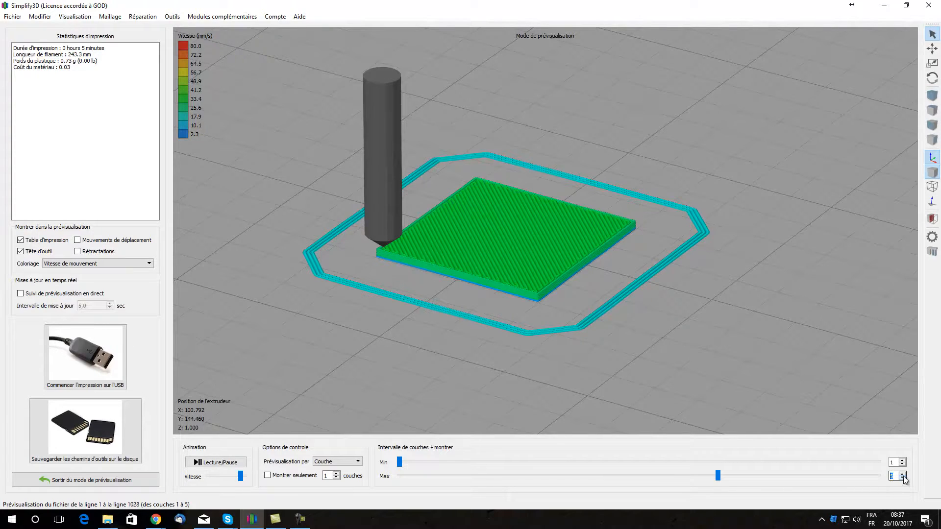
pyautogui.click(903, 474)
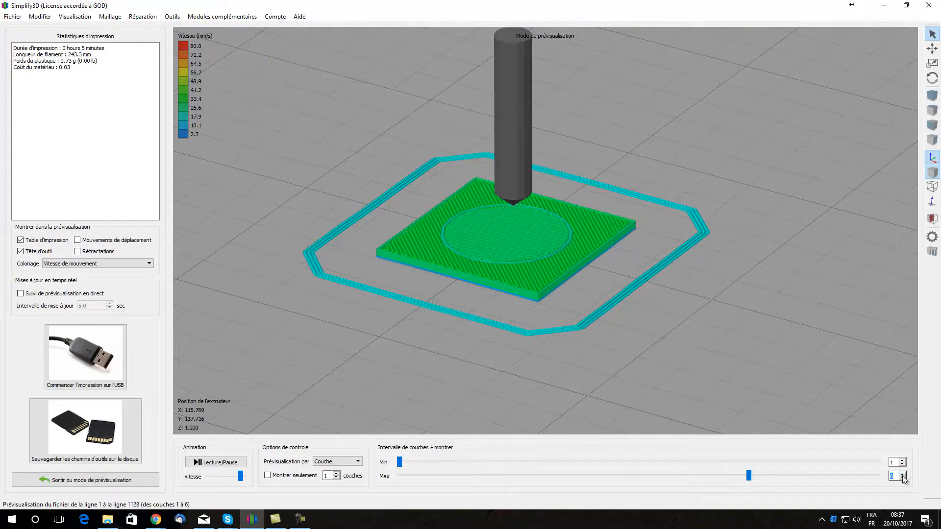
pyautogui.click(902, 479)
pyautogui.click(903, 474)
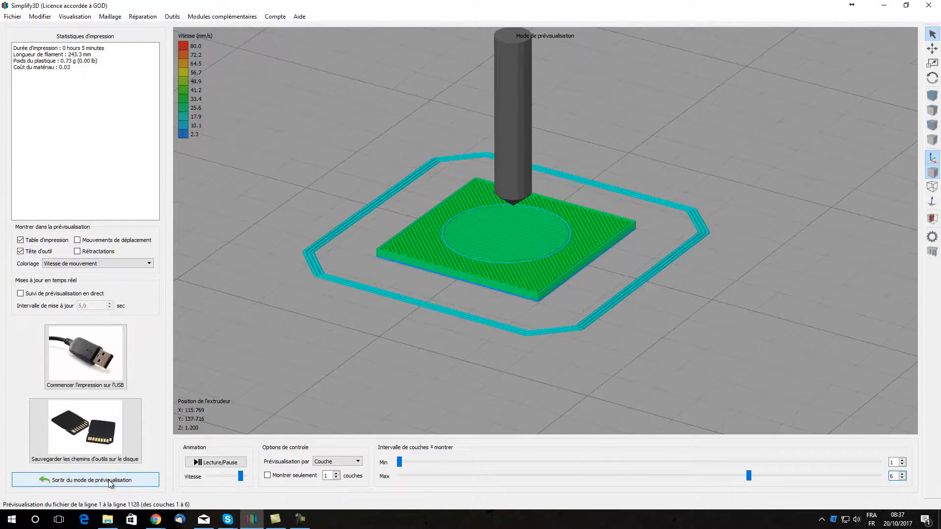
# Step: In the process's post-processing commands, set both layer numbers of the pause-at-layer REPLACE line to 7 and accept the process settings
pyautogui.click(81, 480)
pyautogui.click(54, 458)
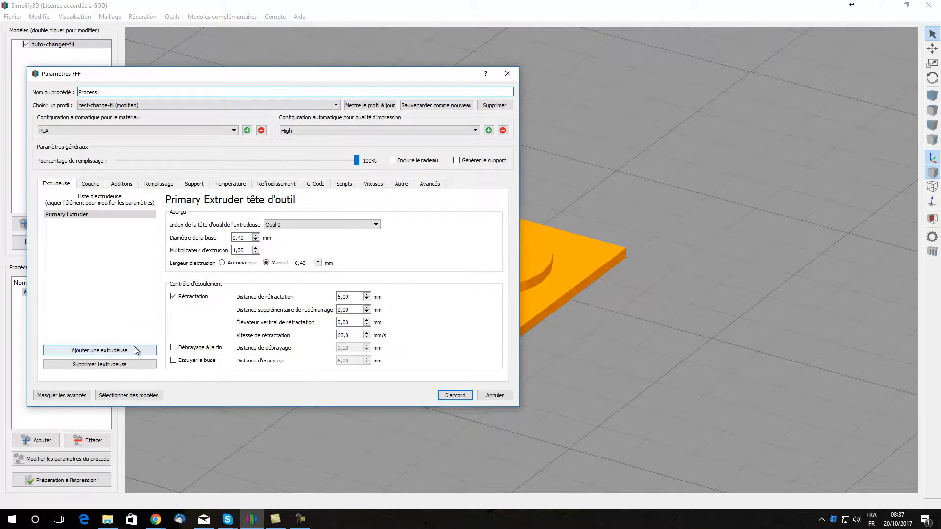
pyautogui.click(344, 185)
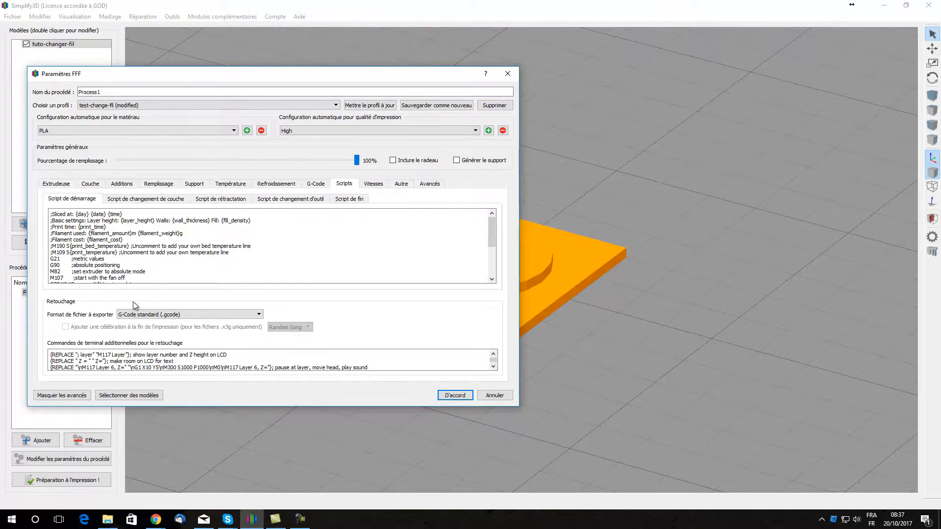
pyautogui.click(114, 368)
pyautogui.press('BackSpace')
pyautogui.write('7')
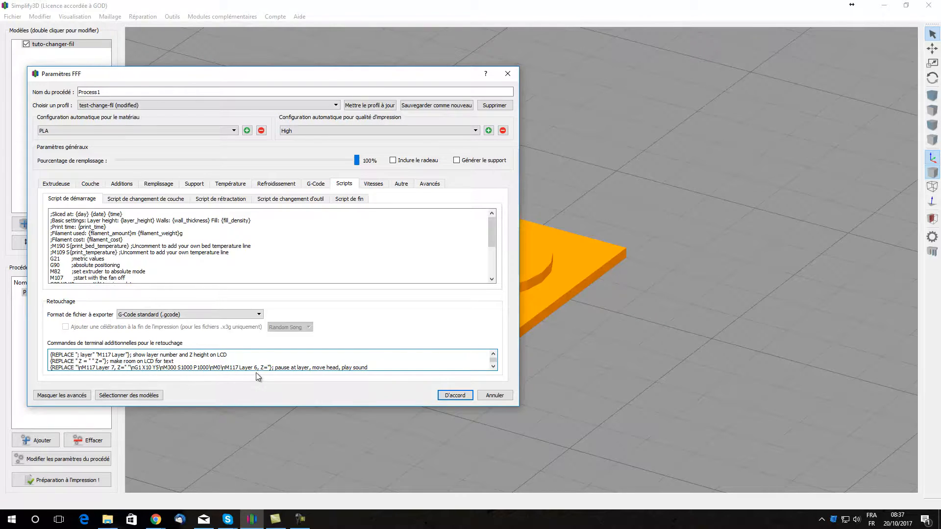
pyautogui.press('BackSpace')
pyautogui.write('7')
pyautogui.click(463, 396)
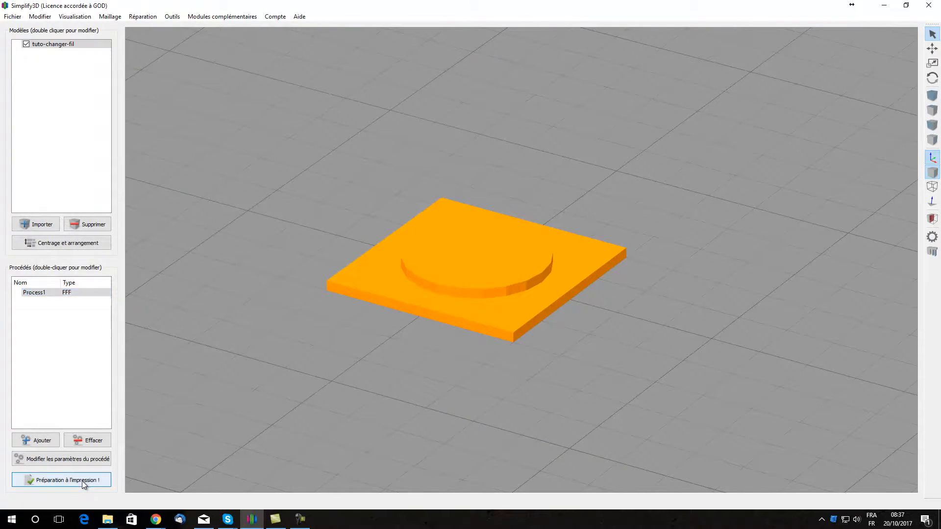
# Step: Preview the re-sliced print with the highest displayed layer lowered to 6, dismissing the Skype notification
pyautogui.click(85, 482)
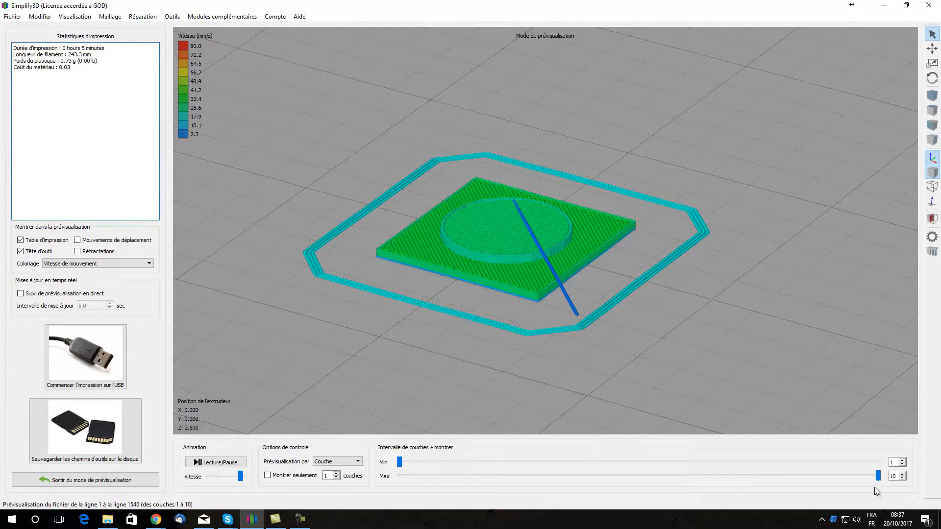
pyautogui.click(903, 479)
pyautogui.click(903, 479)
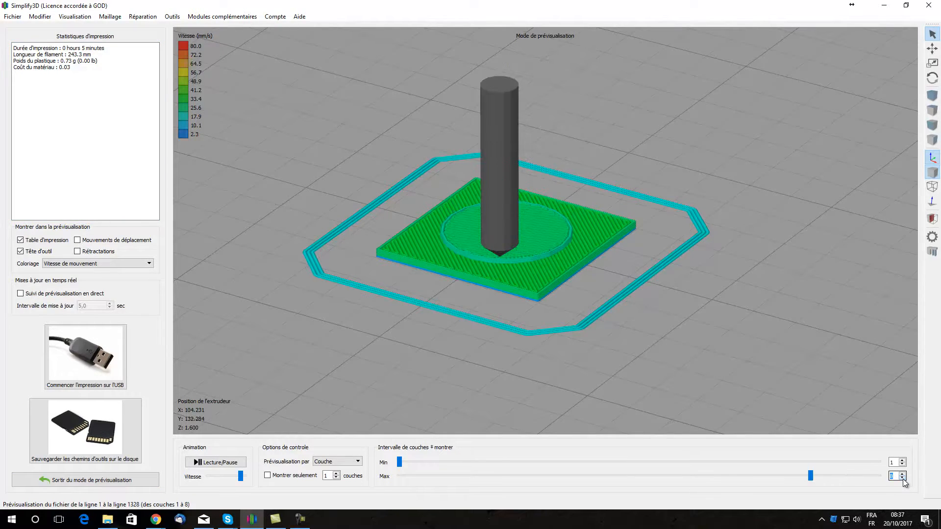
pyautogui.click(903, 479)
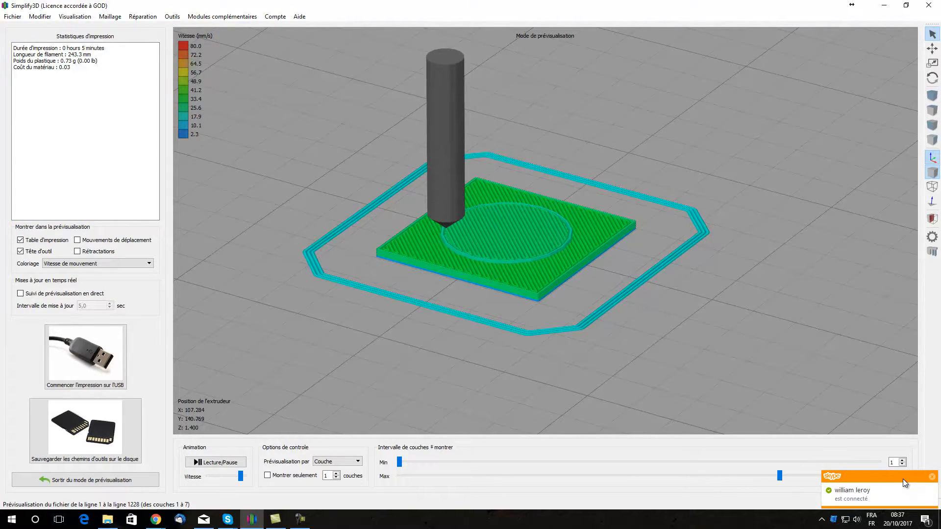
pyautogui.click(932, 477)
pyautogui.click(903, 478)
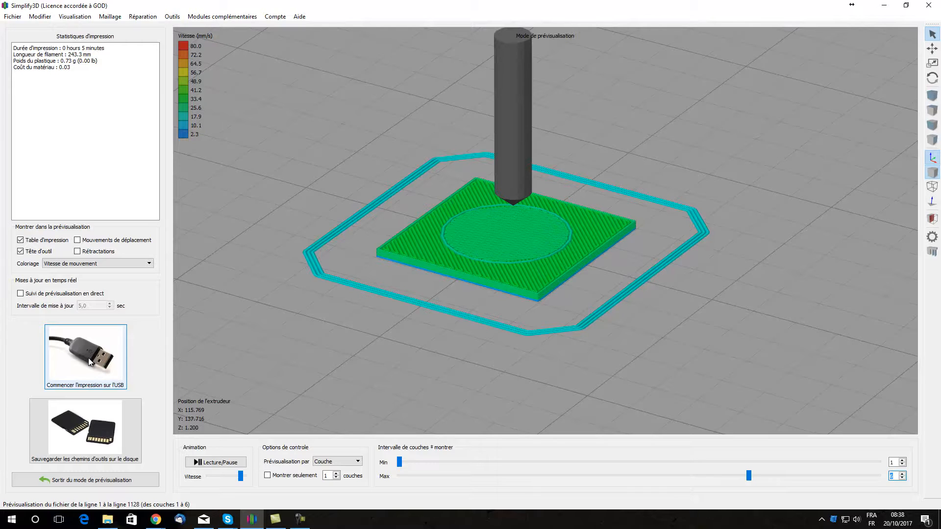
# Step: Save the toolpaths to disk as tuto-changer-fil.gcode in the E: drive's 3D folder, replacing the existing file
pyautogui.click(84, 429)
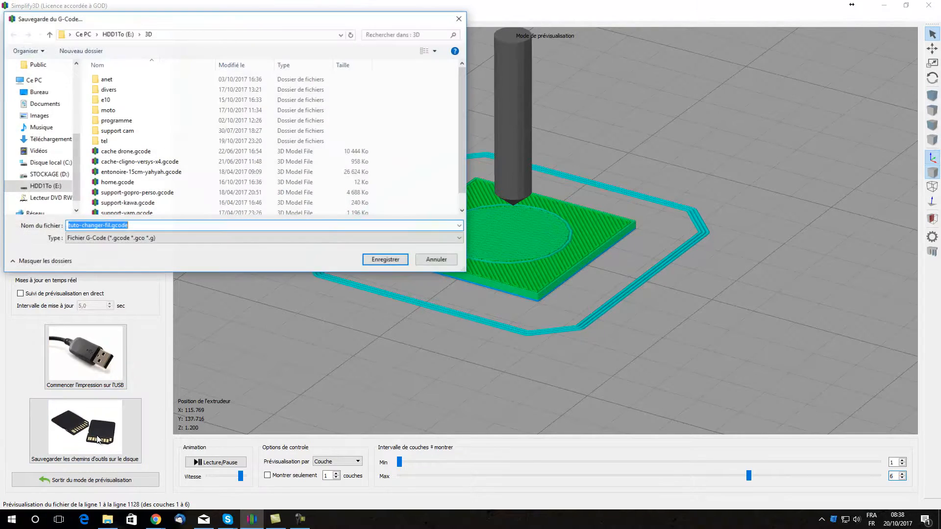
pyautogui.scroll(-1, 178, 172)
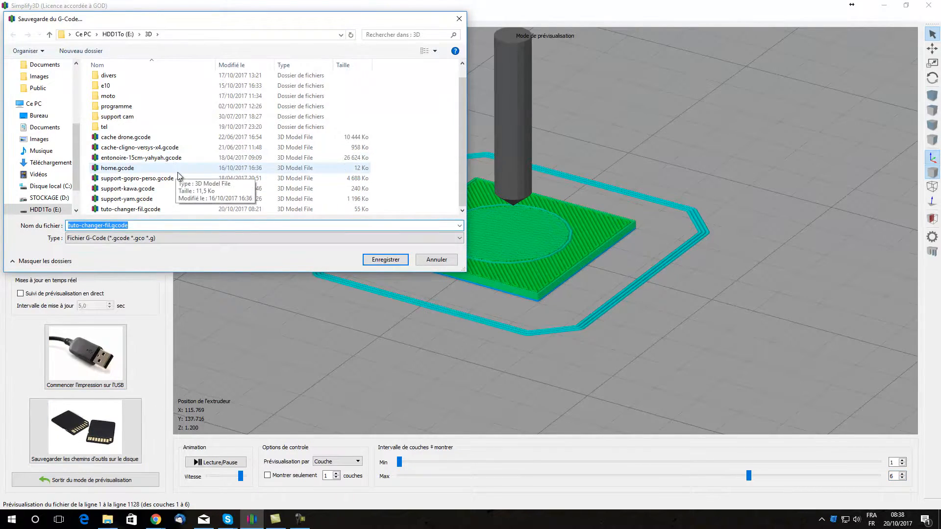
pyautogui.doubleClick(131, 209)
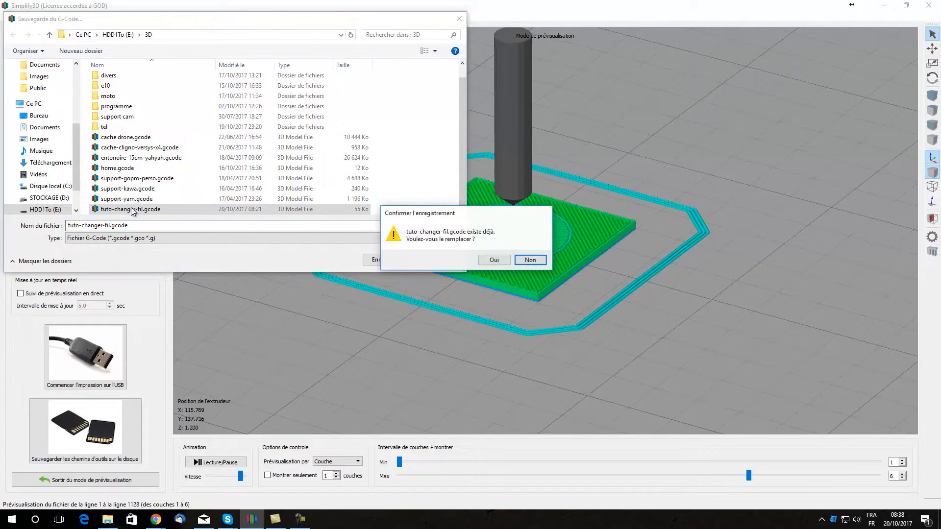
pyautogui.click(498, 260)
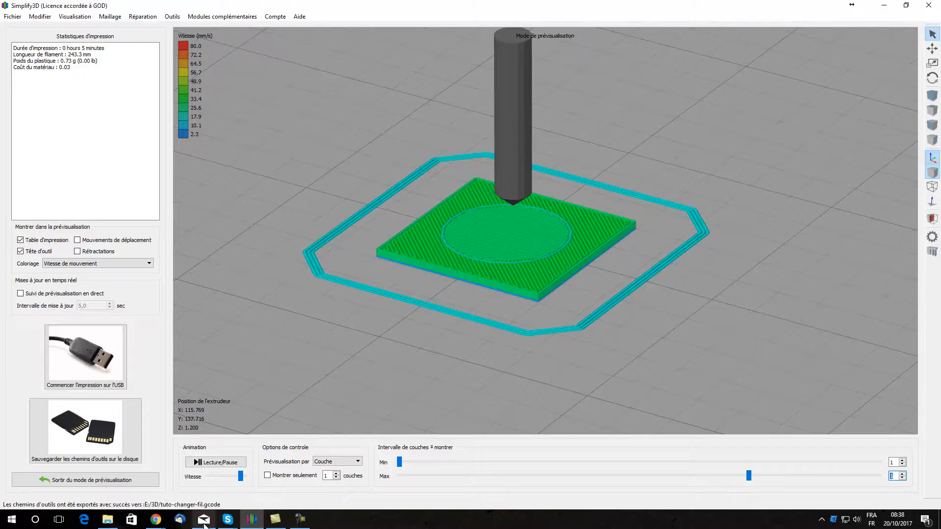
pyautogui.moveTo(155, 527)
pyautogui.click(103, 473)
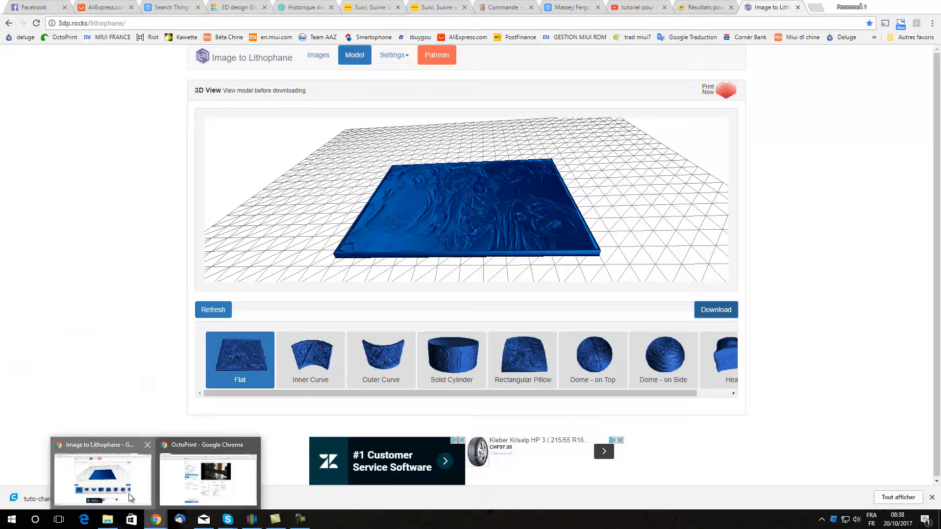
pyautogui.click(885, 7)
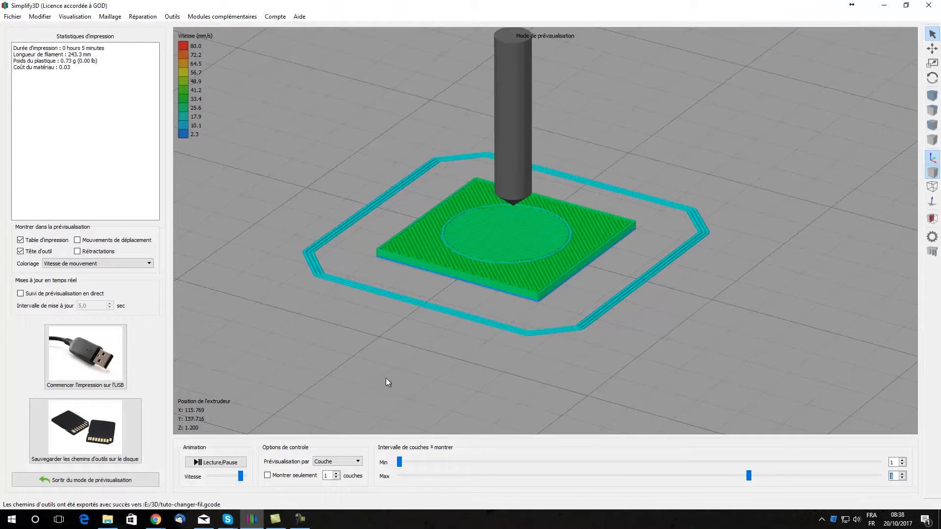
# Step: Switch to OctoPrint in Chrome and upload tuto-changer-fil.gcode from the E: drive's 3D folder to its file list
pyautogui.moveTo(155, 521)
pyautogui.click(216, 485)
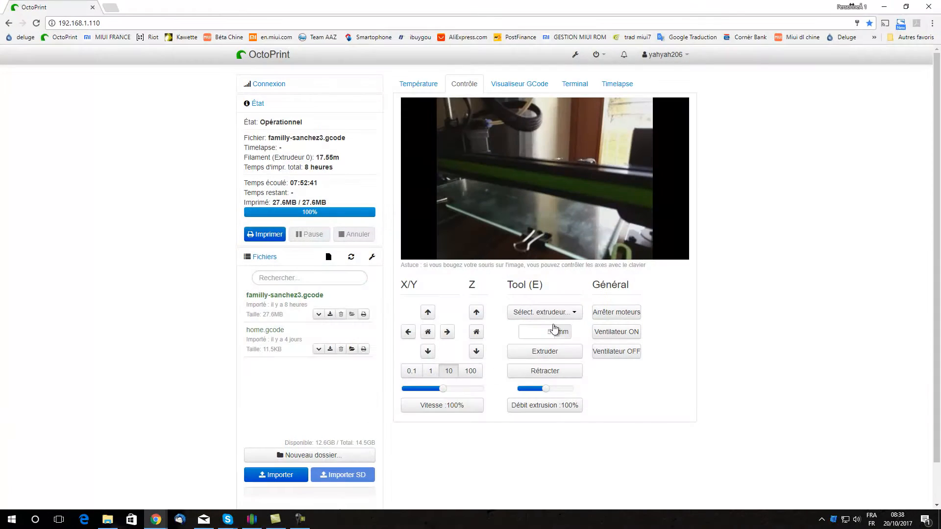
pyautogui.click(108, 519)
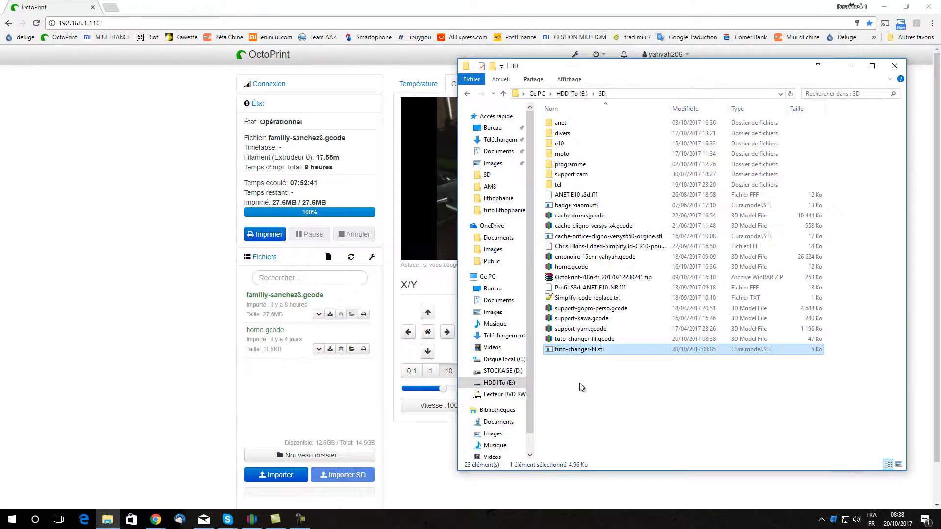
pyautogui.moveTo(586, 340); pyautogui.dragTo(288, 403)
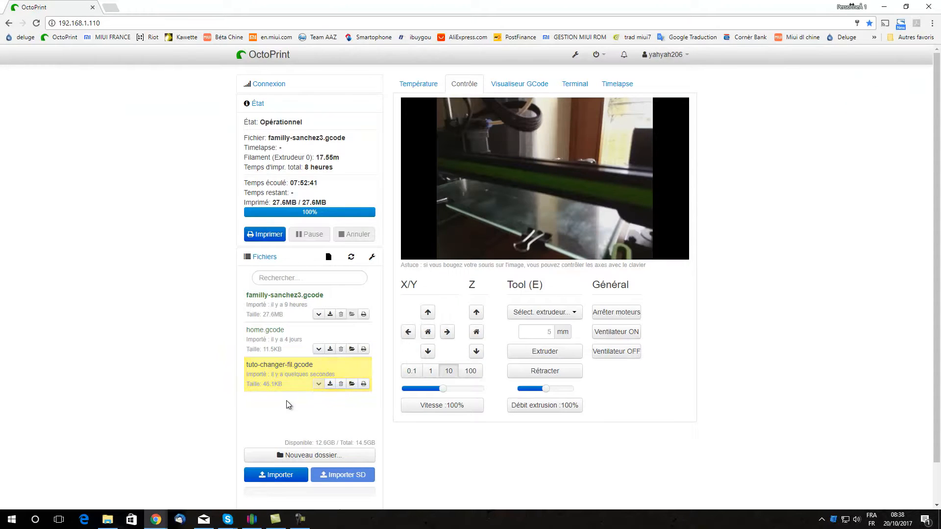